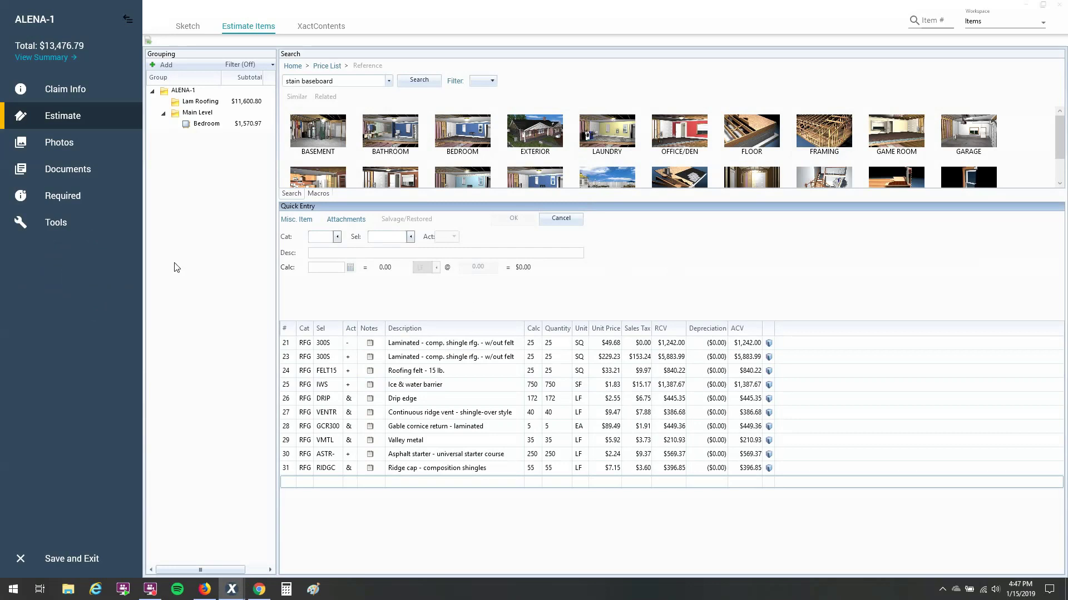
Open ALENA-1's Reports page under Documents and set the report type to Trade Summary.
left_click(78, 171)
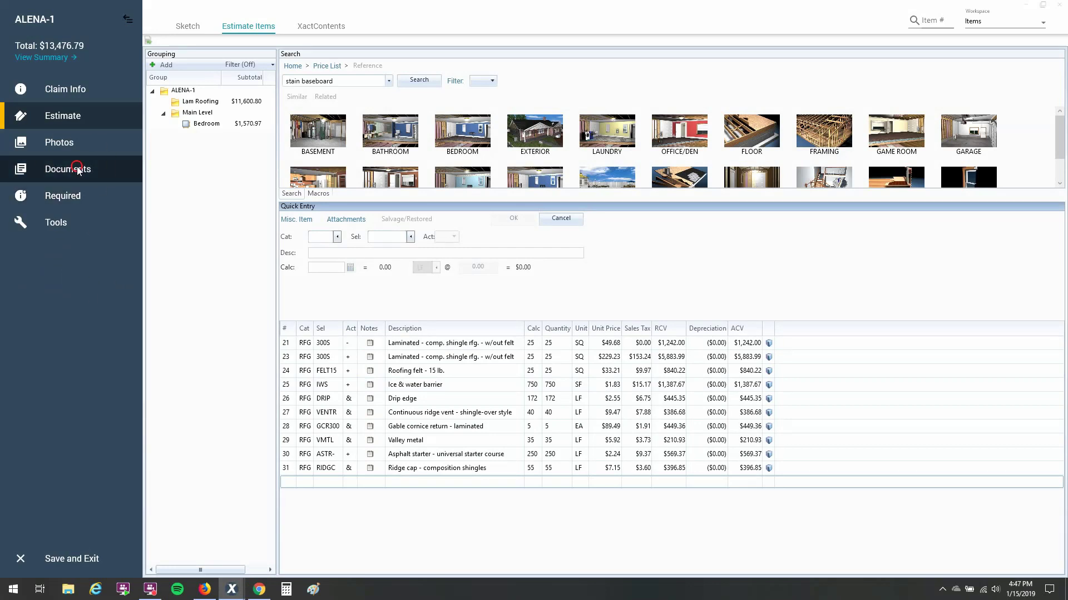
left_click(72, 199)
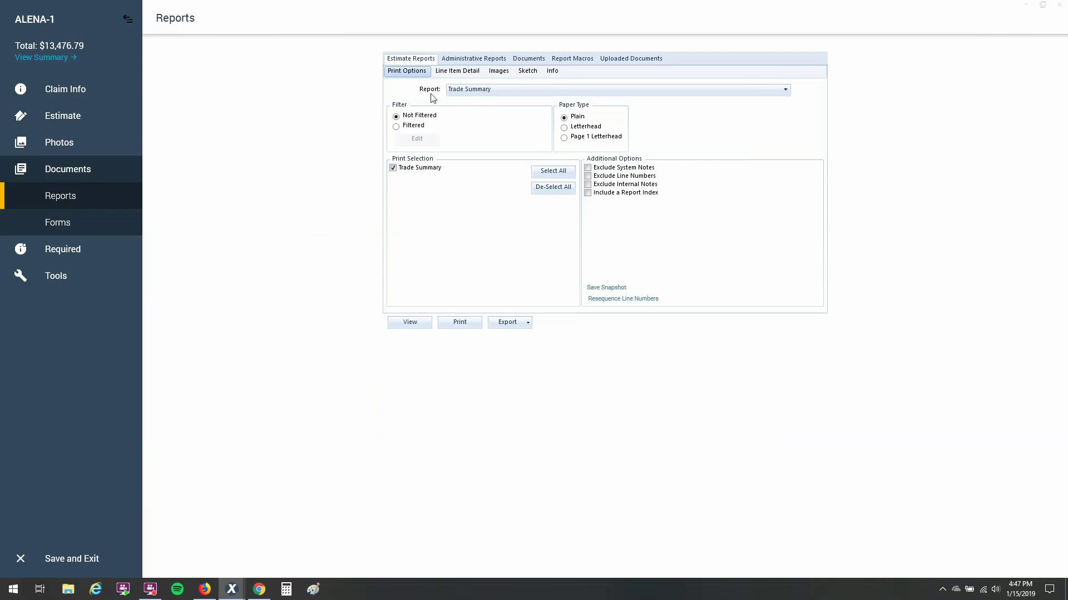
left_click(783, 89)
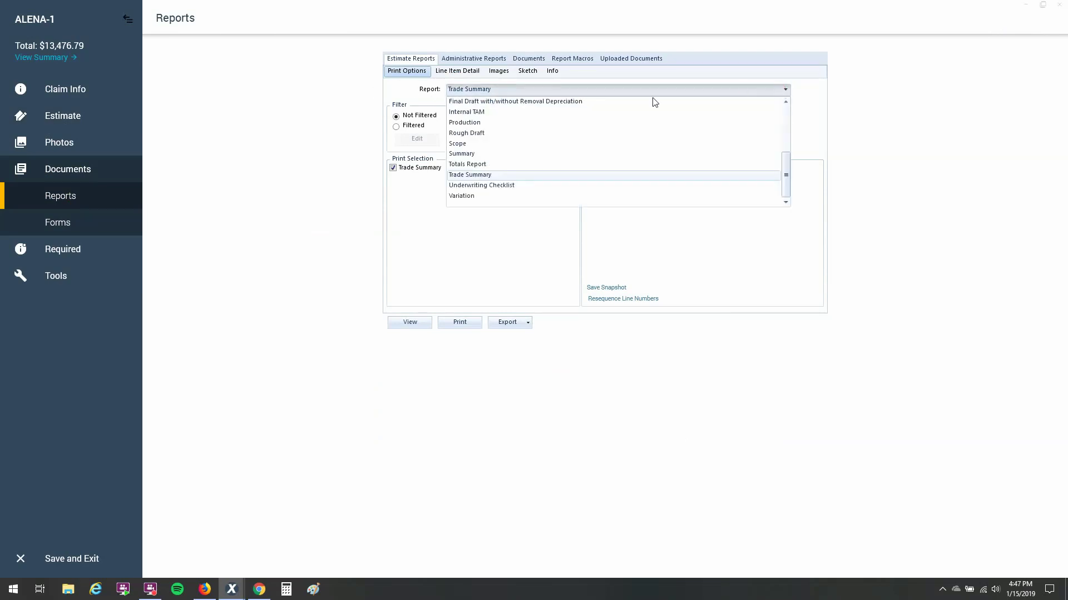
scroll(690, 158, "up", 3)
scroll(689, 158, "down", 3)
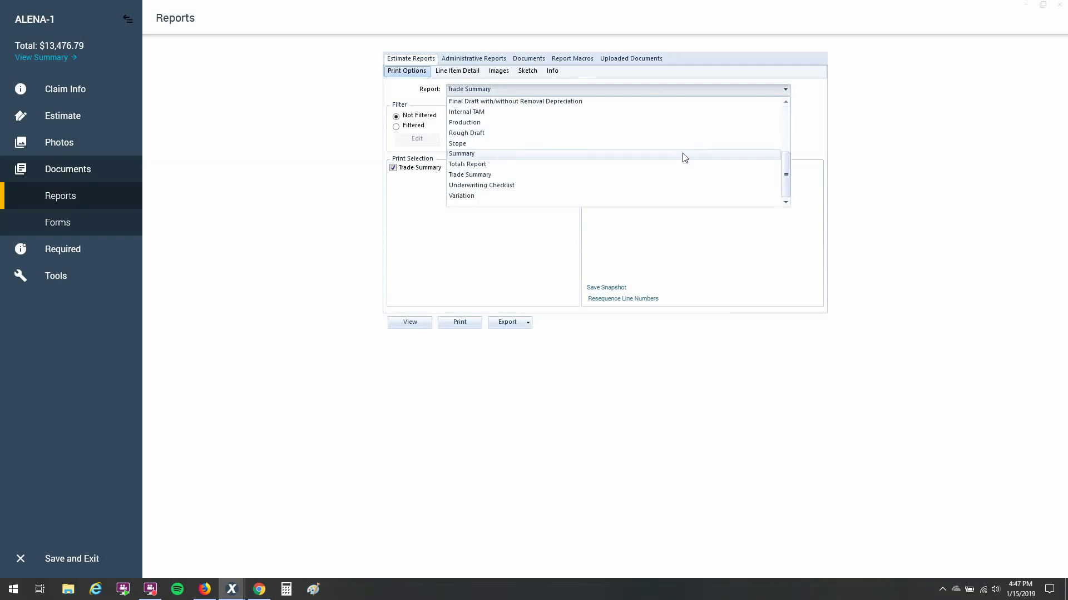
left_click(489, 175)
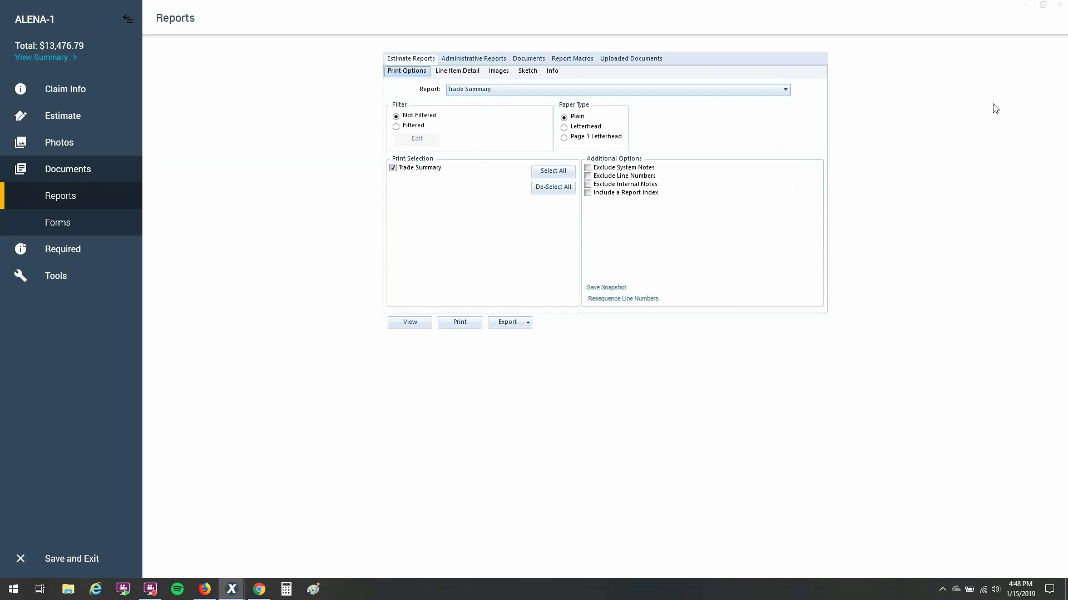
Minimize the estimate, select ALENA, view the copy's profile choices, then cancel without duplicating.
left_click(1025, 5)
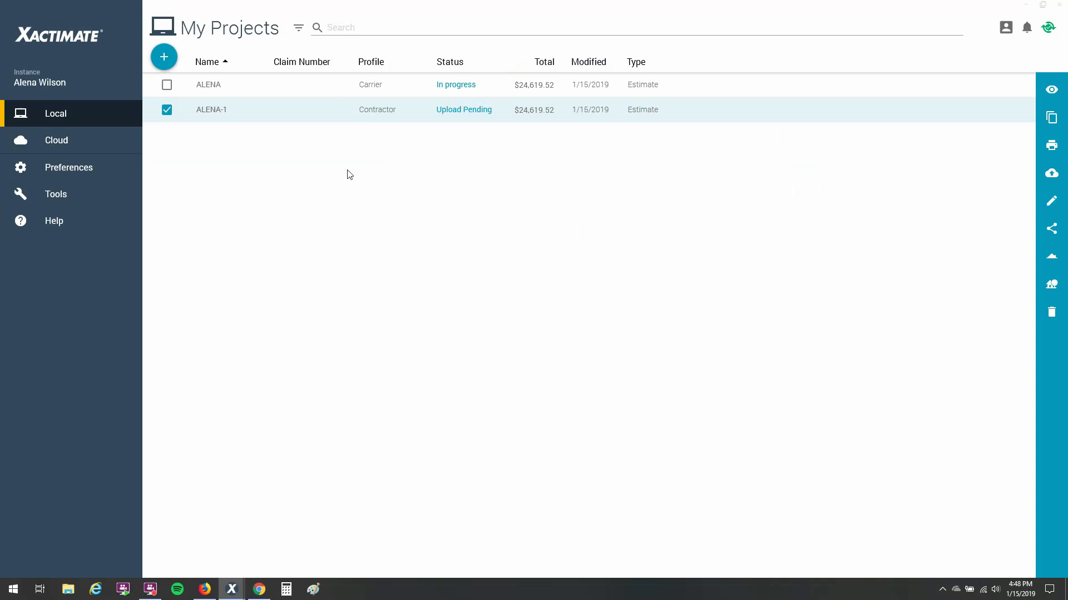
left_click(329, 86)
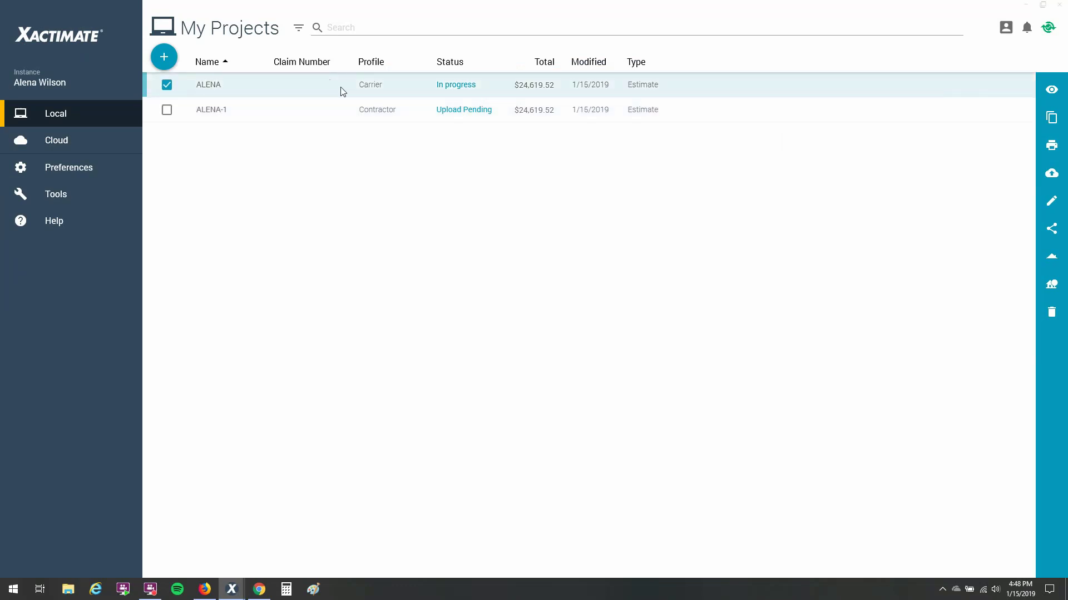
left_click(1051, 117)
left_click(395, 304)
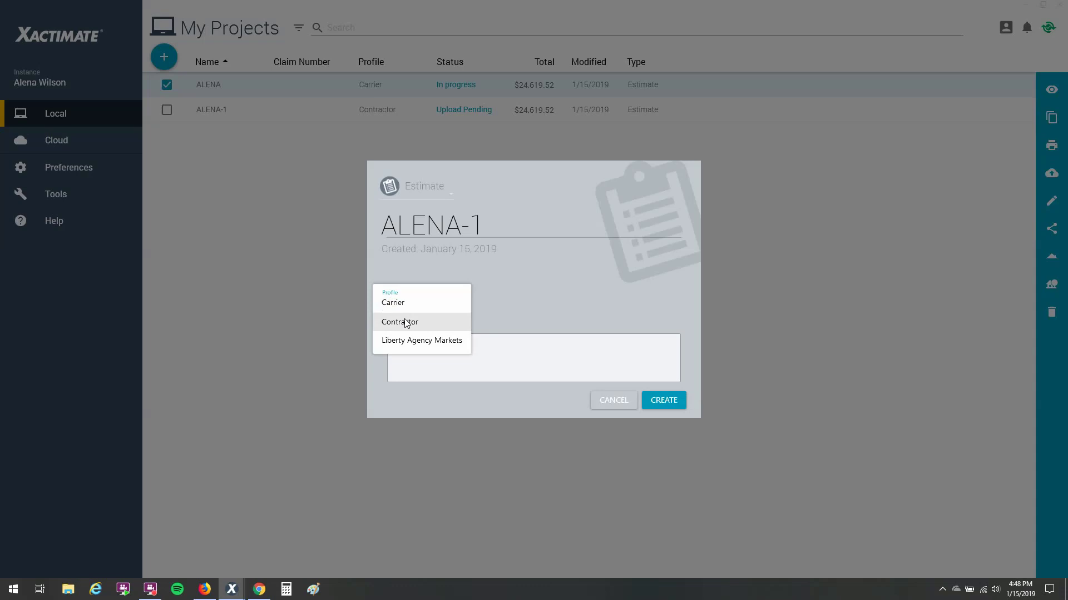
left_click(619, 403)
left_click(618, 402)
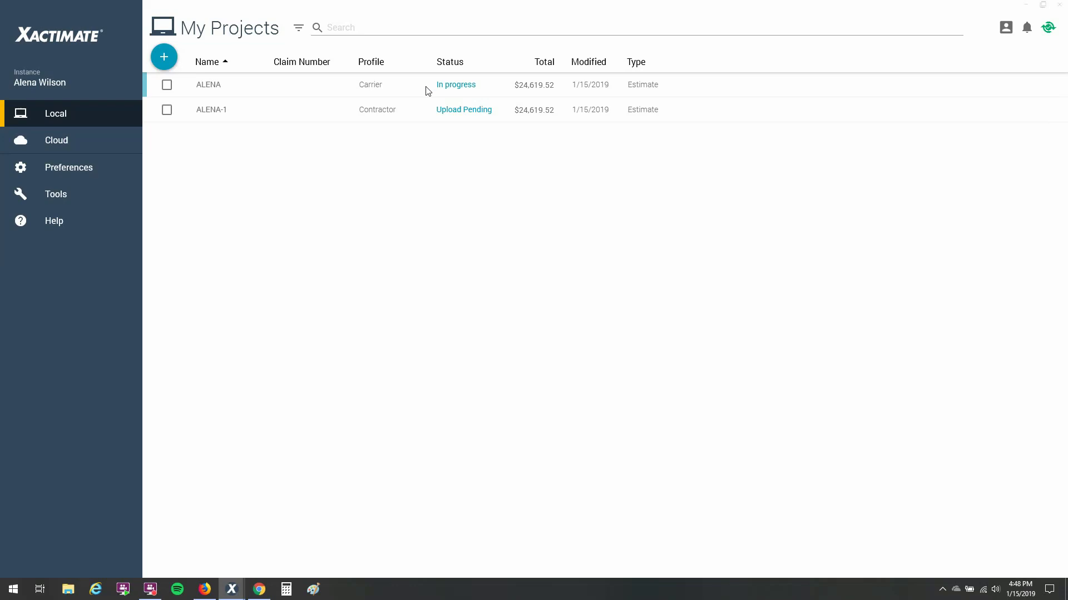
Select ALENA-1, switch back to its estimate window, and choose the Trade Summary report.
left_click(426, 112)
left_click(230, 589)
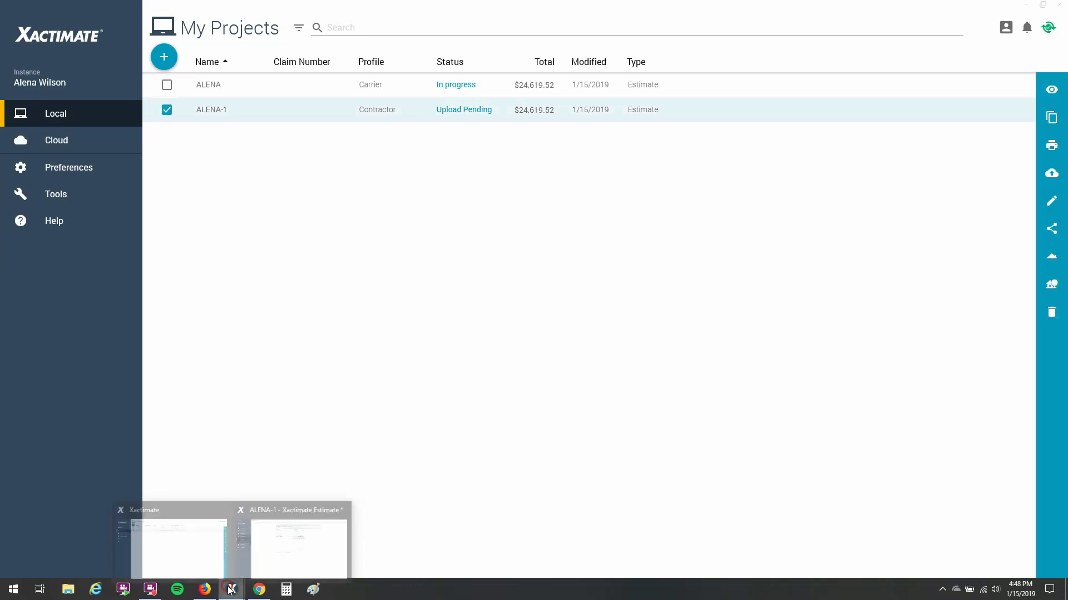
left_click(262, 539)
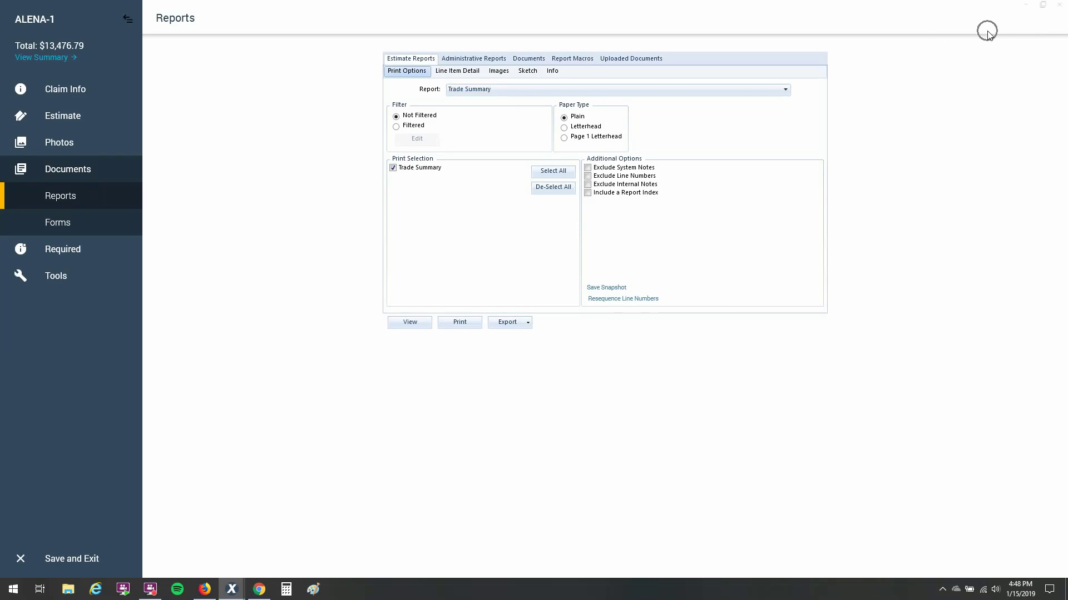
left_click(488, 93)
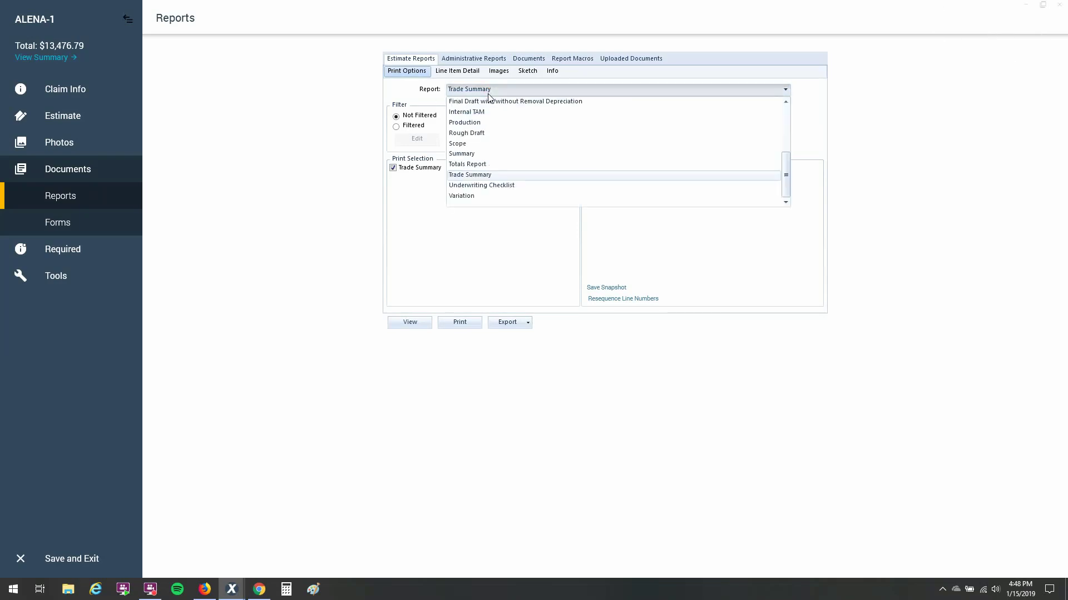
left_click(490, 176)
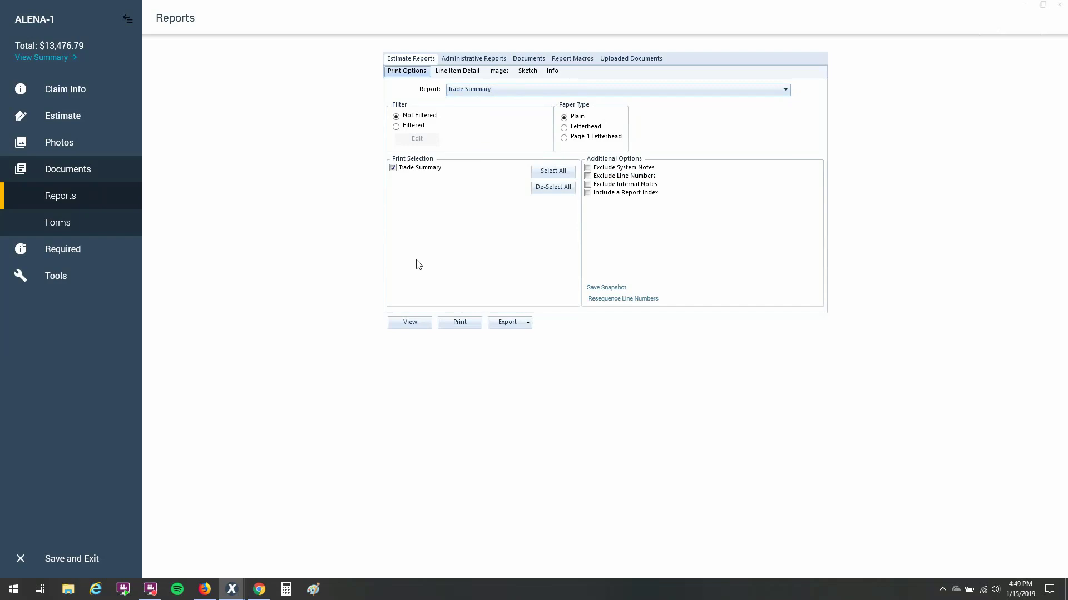
Preview the three-page Trade Summary and review page 1, showing drywall at 9.71 hours and $271.19.
left_click(412, 323)
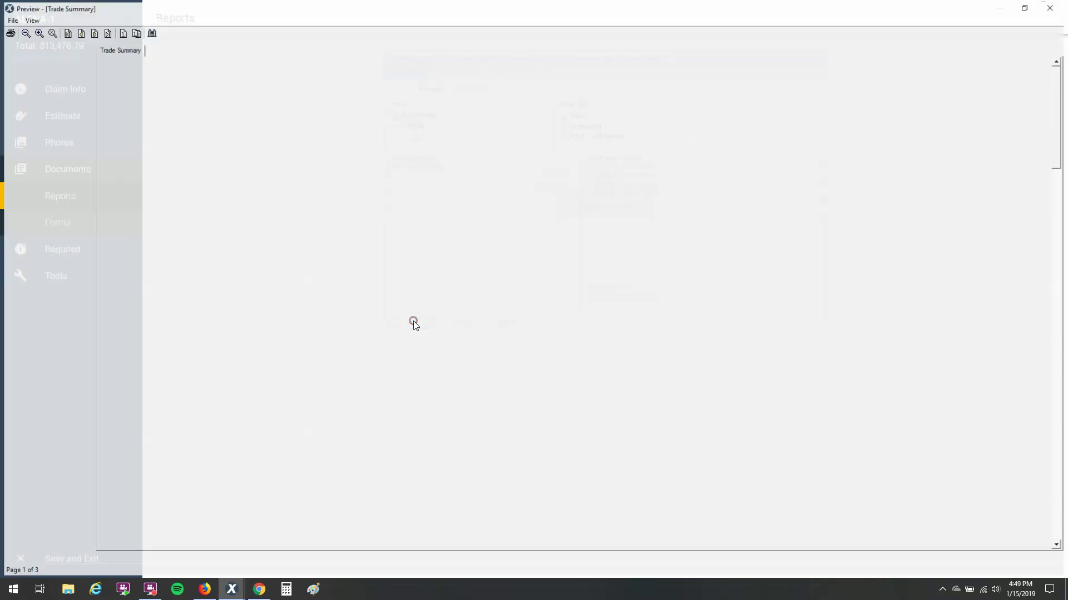
scroll(387, 328, "down", 3)
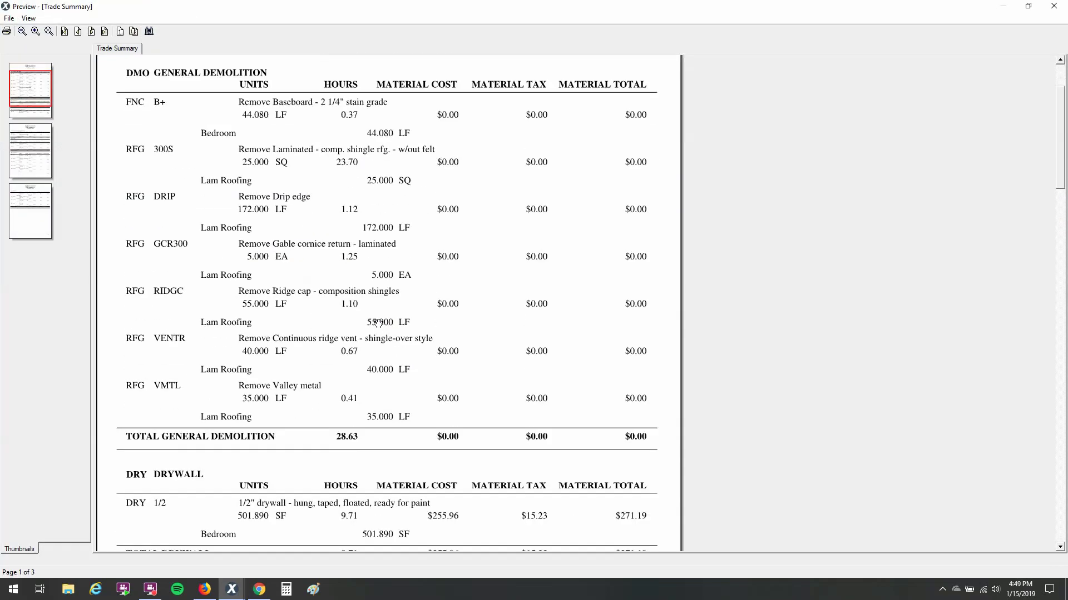
scroll(356, 330, "up", 1)
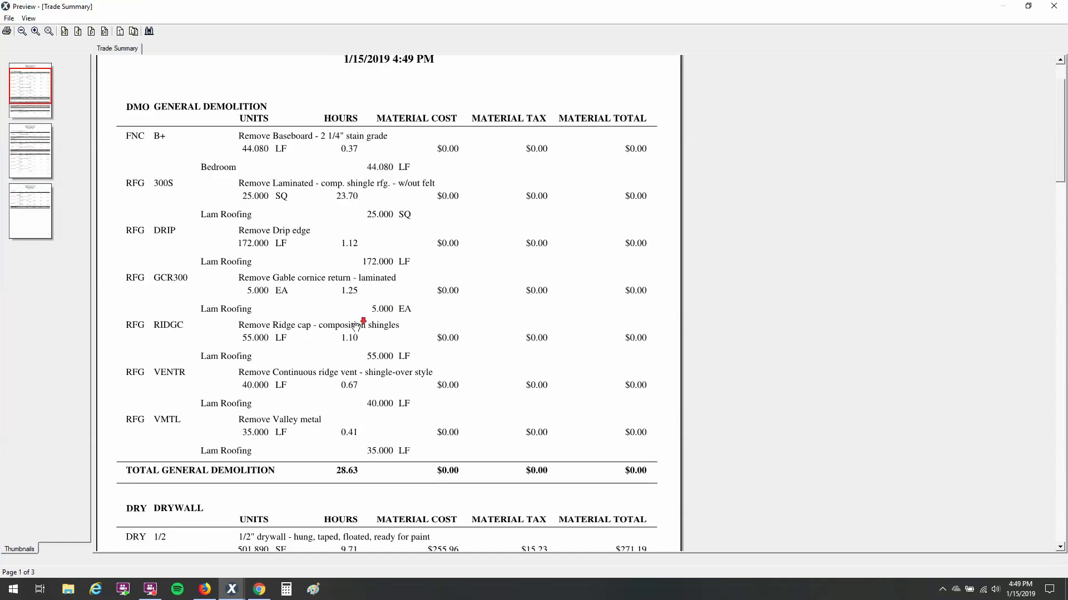
scroll(358, 330, "down", 9)
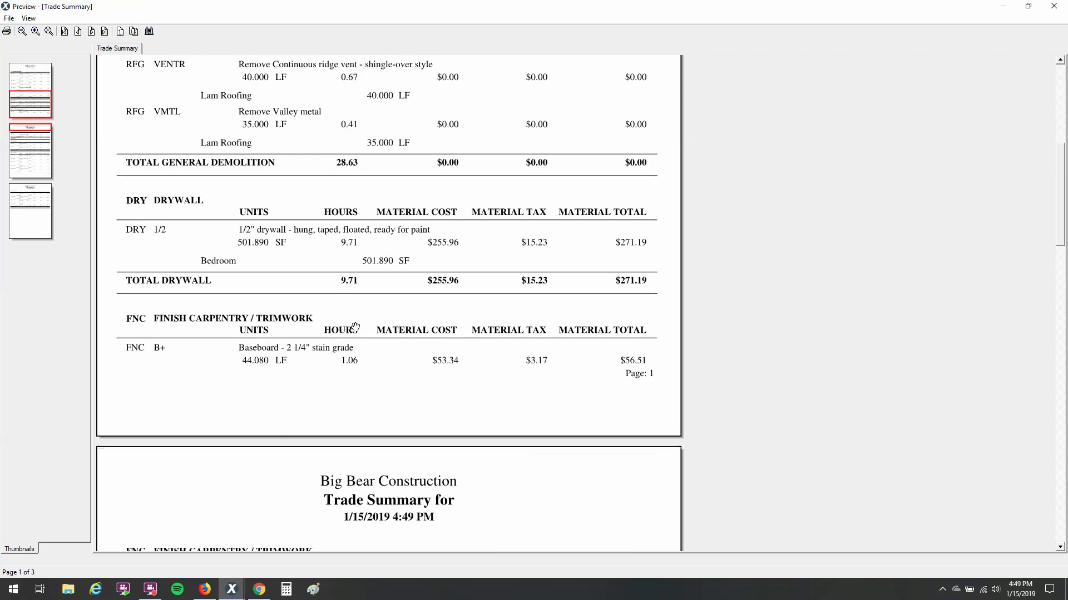
left_click(287, 256)
left_click(465, 251)
left_click(272, 248)
left_click(272, 248)
left_click(354, 248)
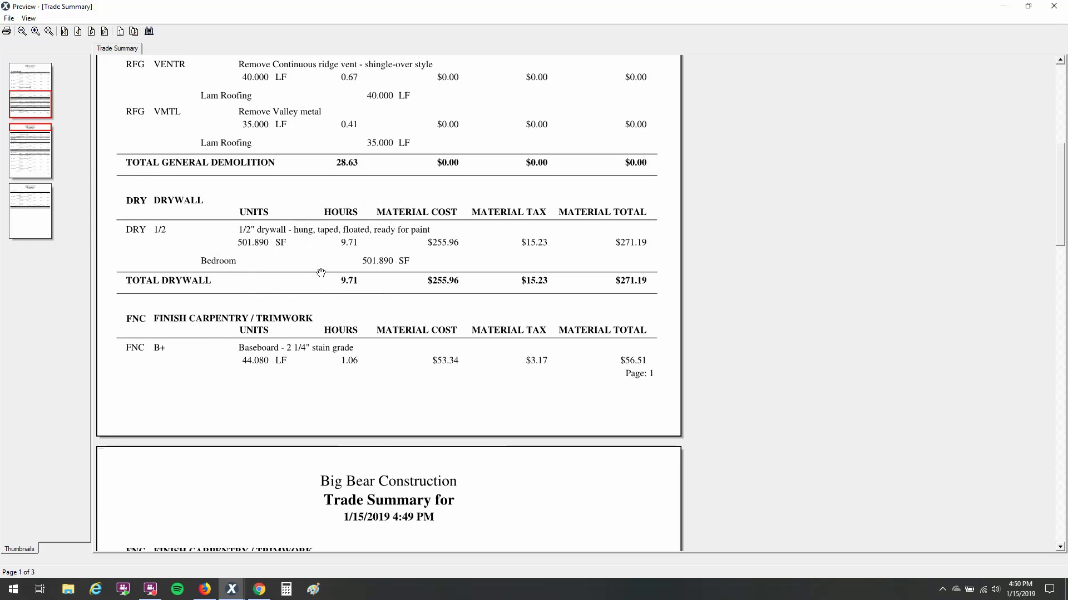
scroll(329, 284, "down", 5)
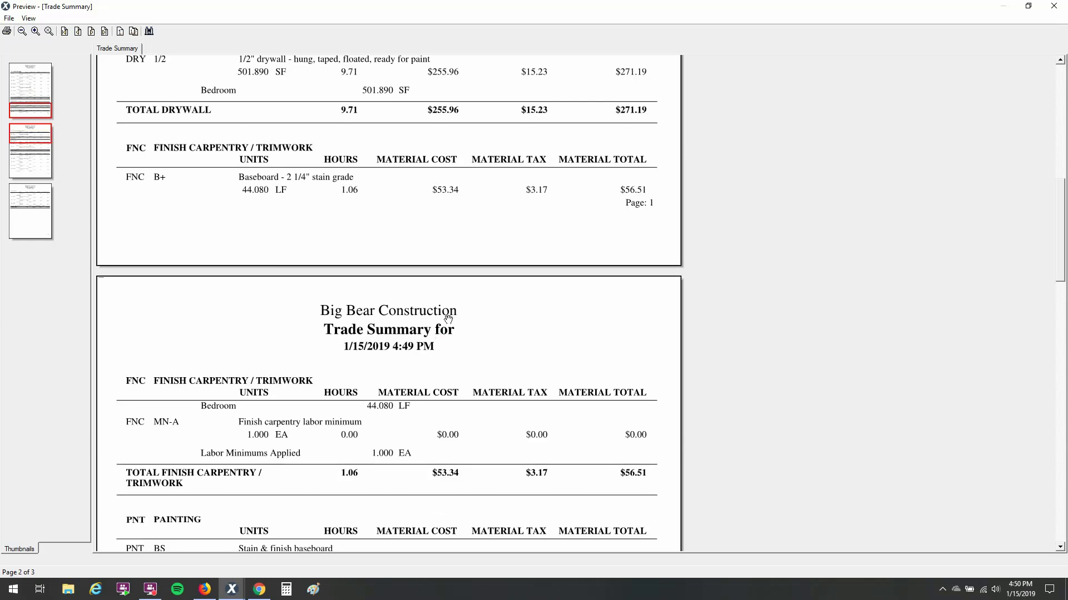
scroll(316, 283, "down", 3)
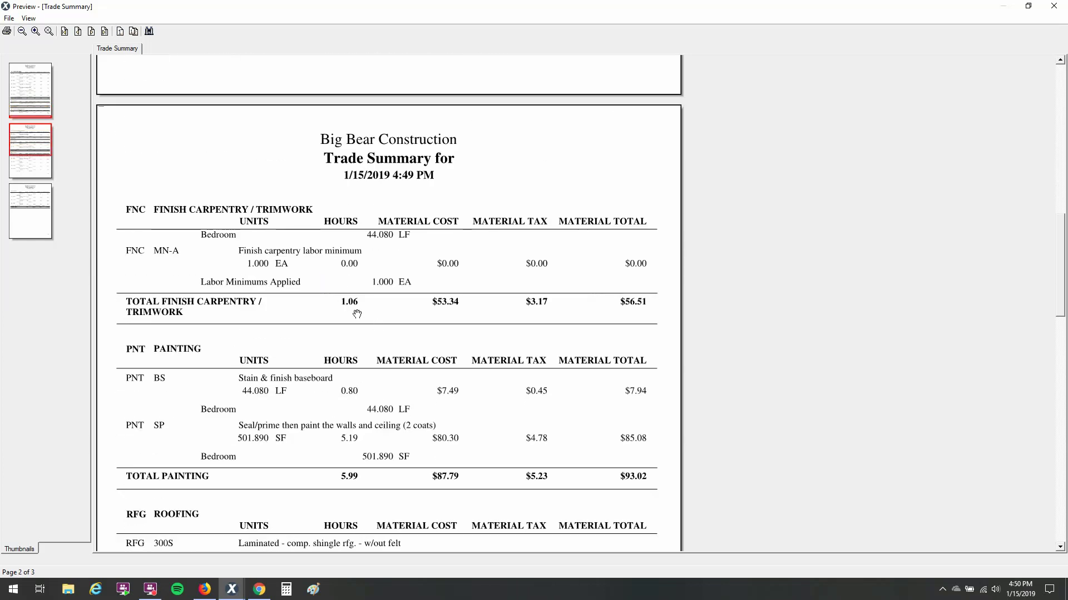
scroll(381, 309, "down", 3)
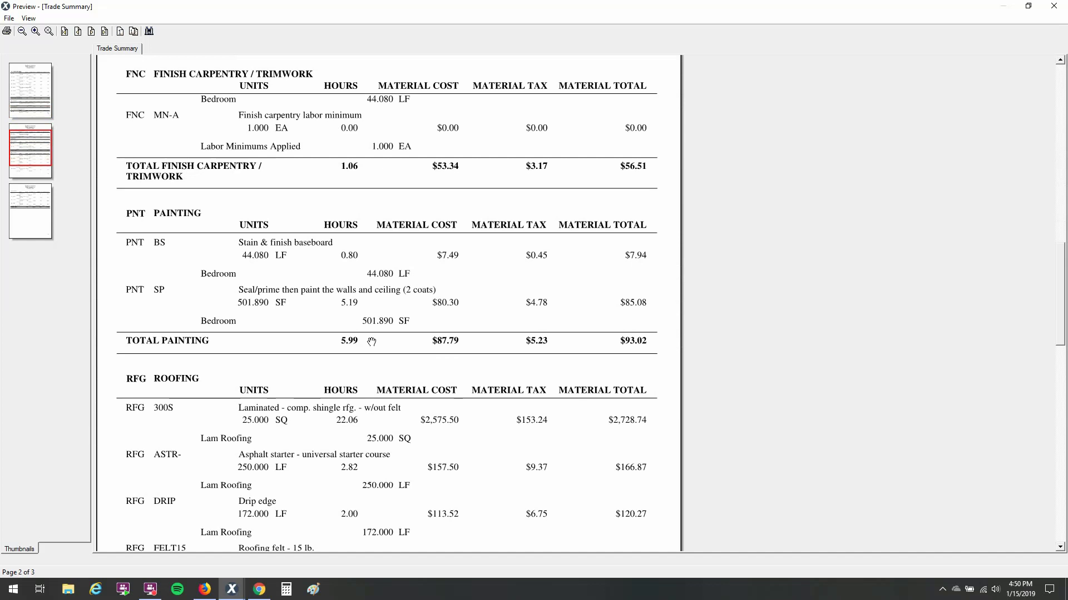
left_click_drag(1061, 299, 1045, 409)
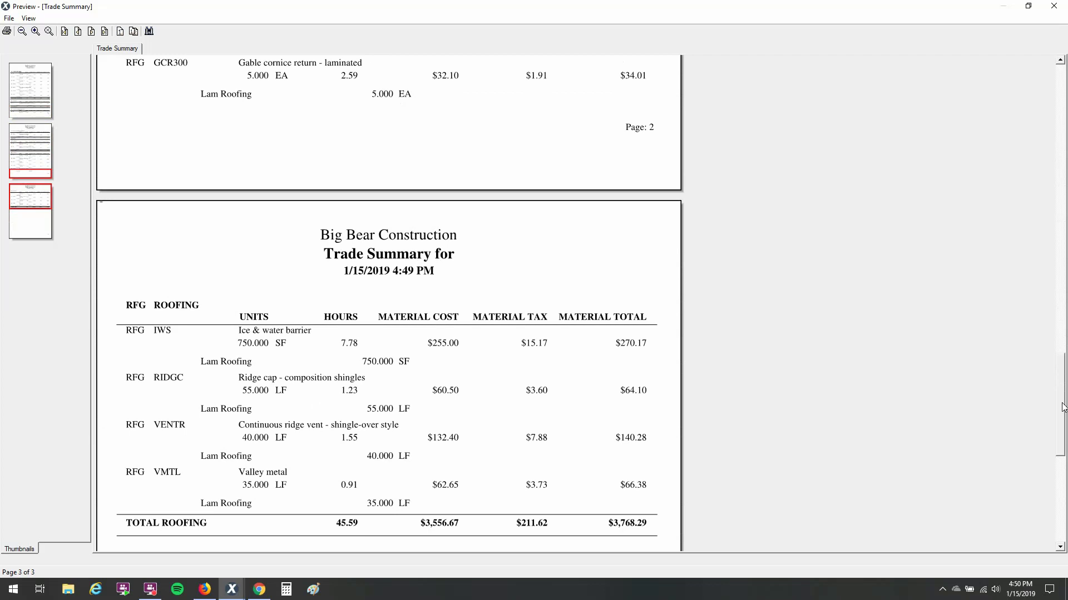
left_click_drag(1062, 405, 1062, 341)
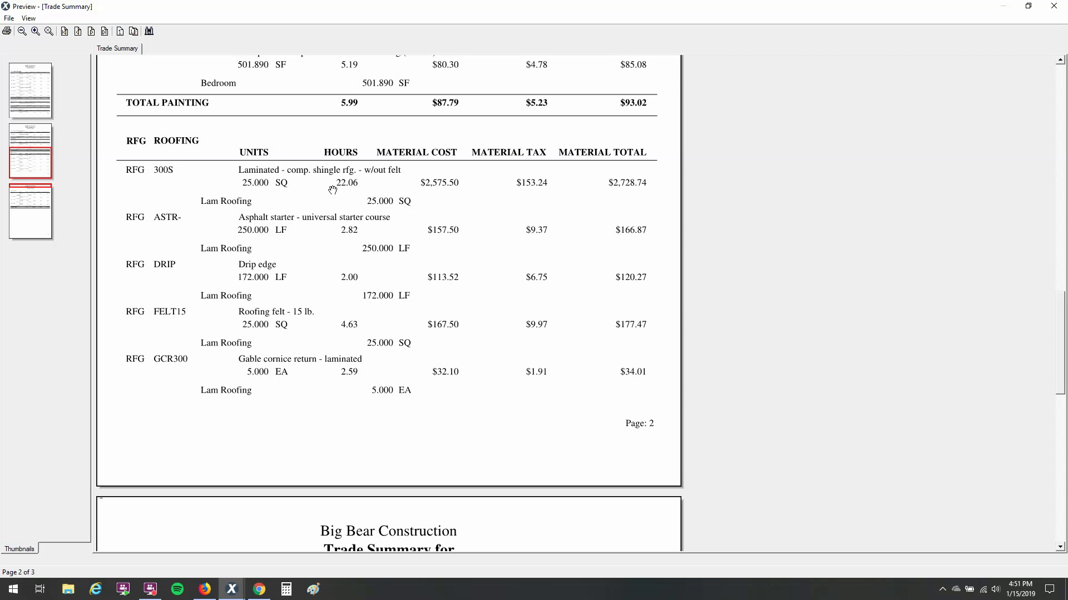
scroll(332, 191, "up", 3)
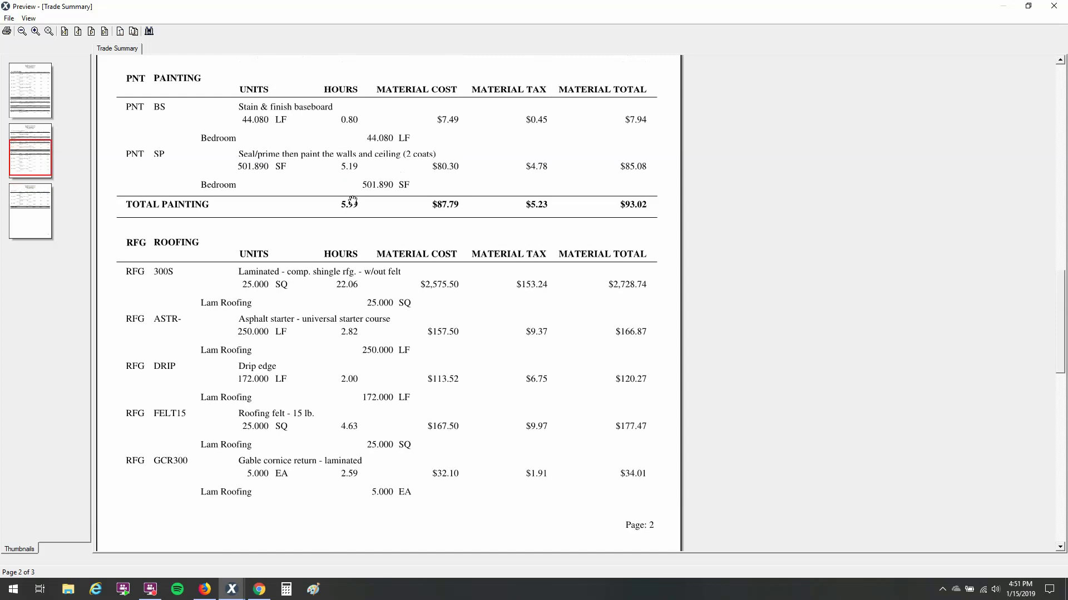